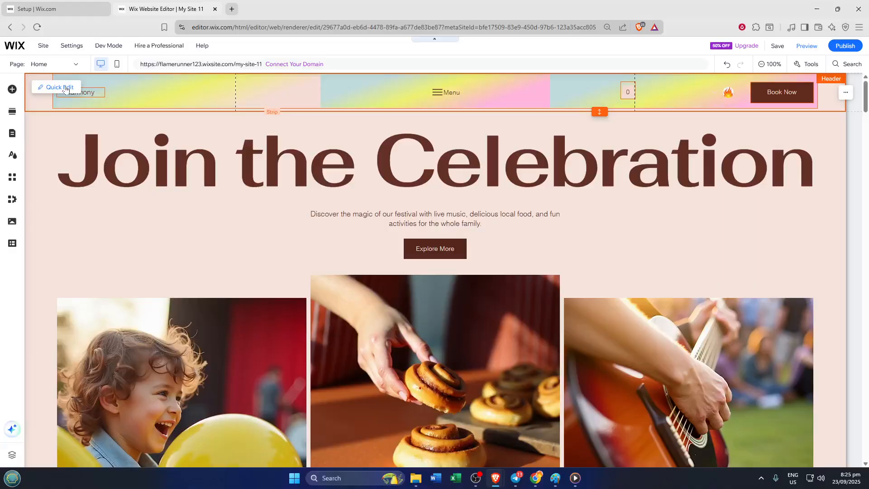
Set the background opacity of the header strip's first column, containing the Harmony text, to 0%.
{"action": "left_click", "coordinate": [66, 88]}
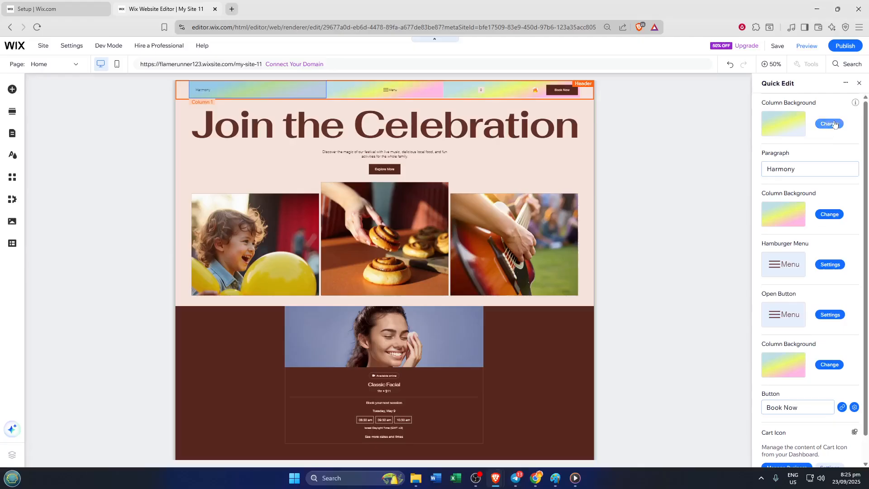
{"action": "left_click", "coordinate": [835, 121]}
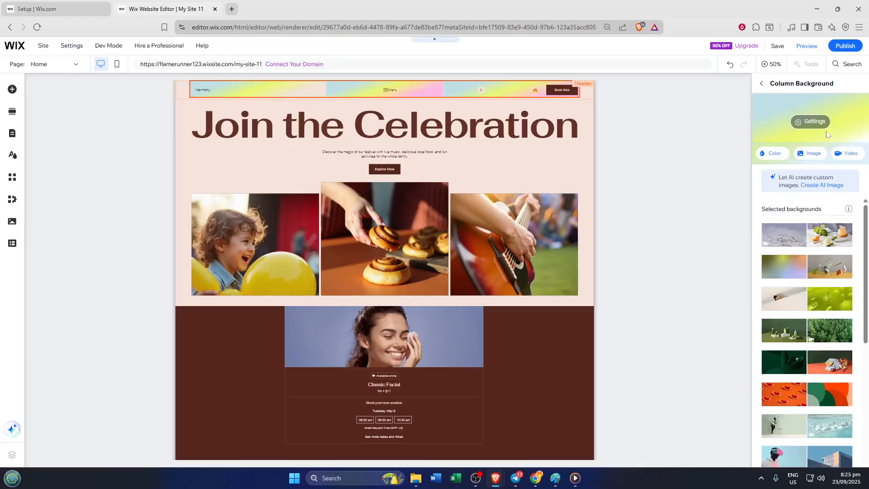
{"action": "left_click", "coordinate": [811, 123]}
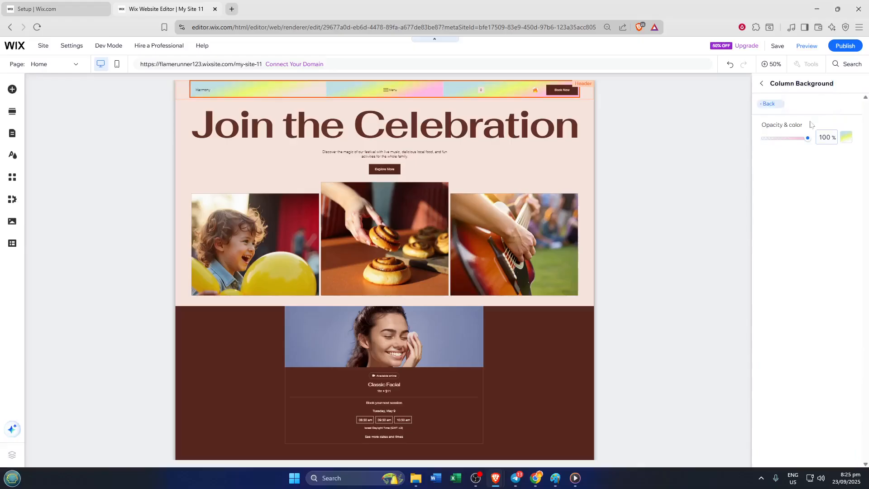
{"action": "left_click_drag", "start_coordinate": [809, 141], "coordinate": [683, 140]}
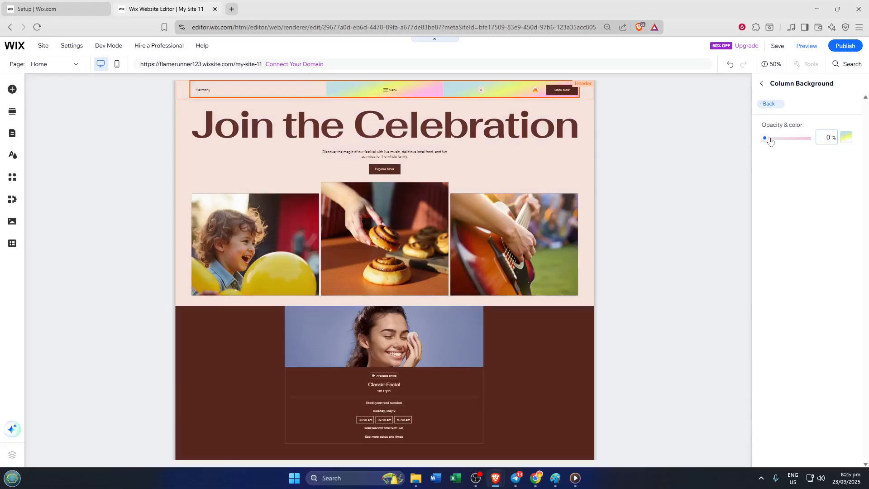
{"action": "left_click", "coordinate": [764, 90]}
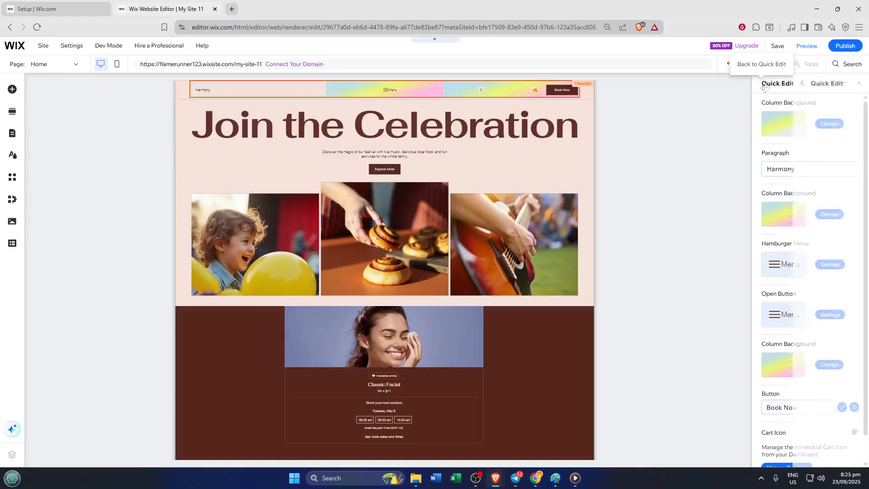
Set the background opacity of the header's middle column, containing the hamburger menu, to 0%.
{"action": "left_click", "coordinate": [834, 214]}
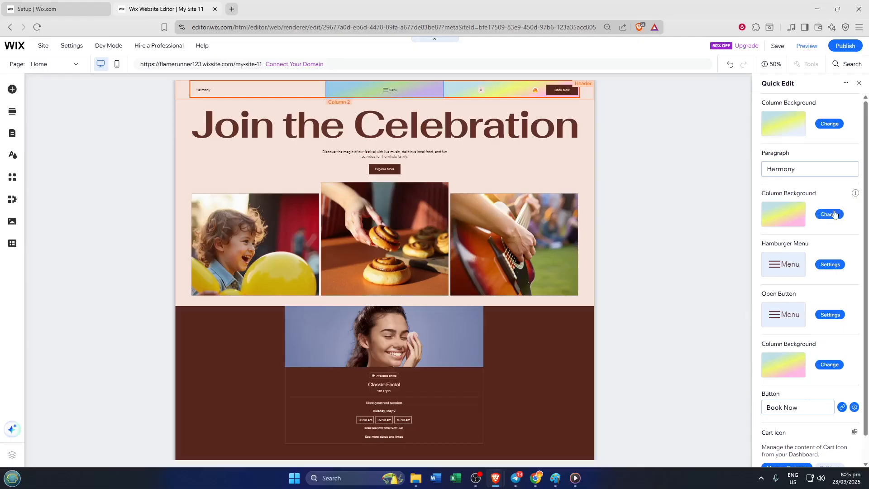
{"action": "left_click", "coordinate": [817, 121]}
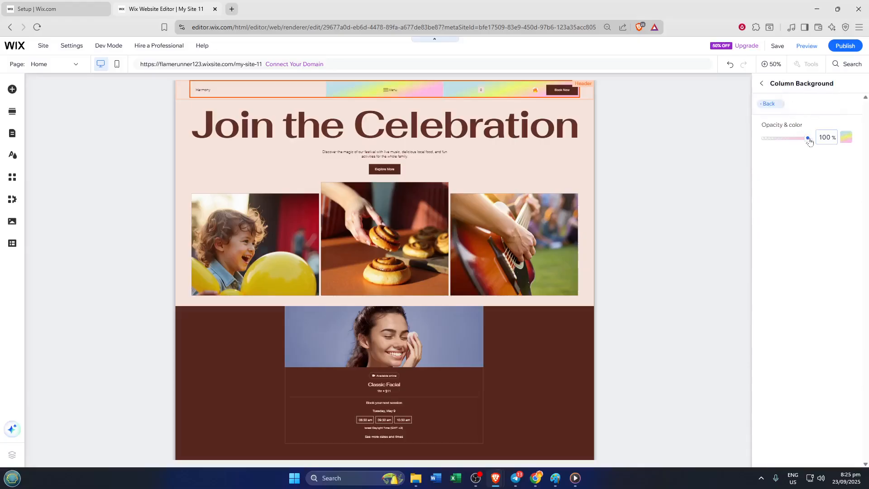
{"action": "left_click_drag", "start_coordinate": [808, 139], "coordinate": [705, 145]}
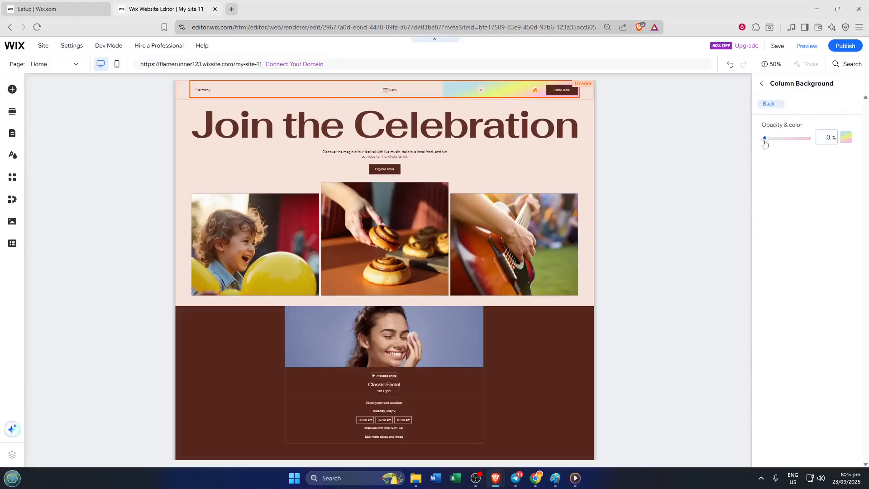
{"action": "left_click", "coordinate": [764, 86]}
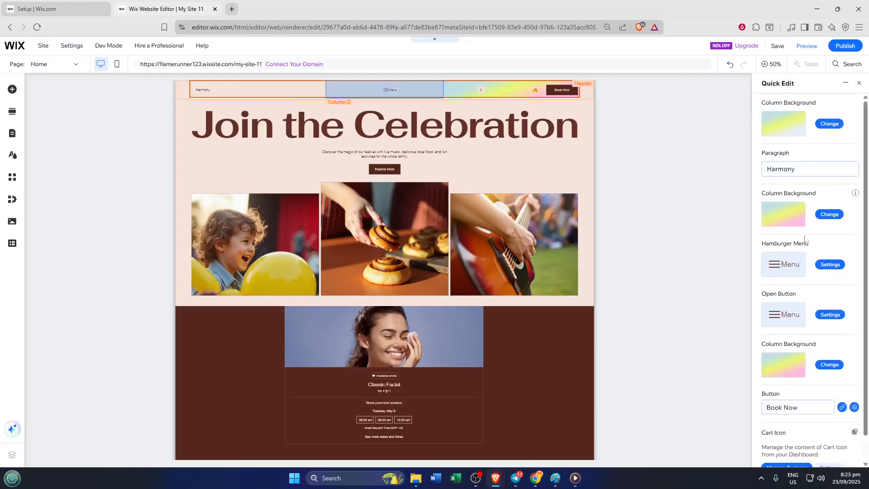
Set the background opacity of the header's third column, containing the Book Now button, to 0%.
{"action": "left_click", "coordinate": [837, 371]}
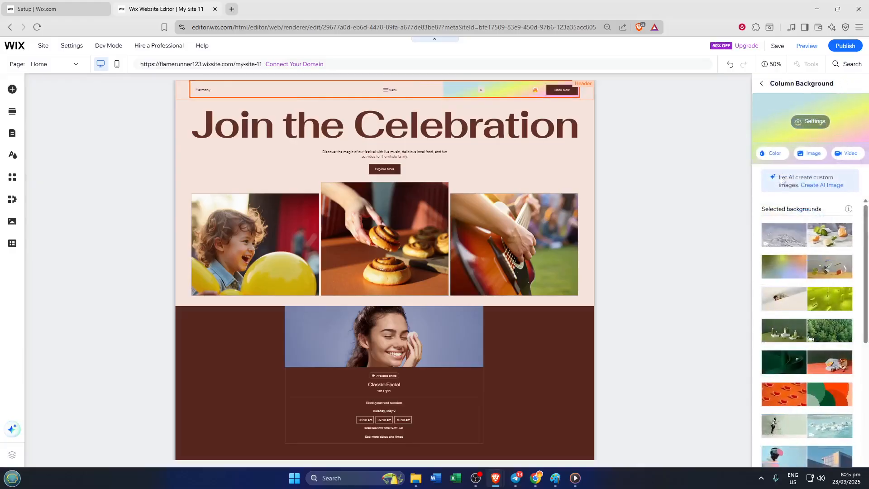
{"action": "left_click", "coordinate": [771, 153]}
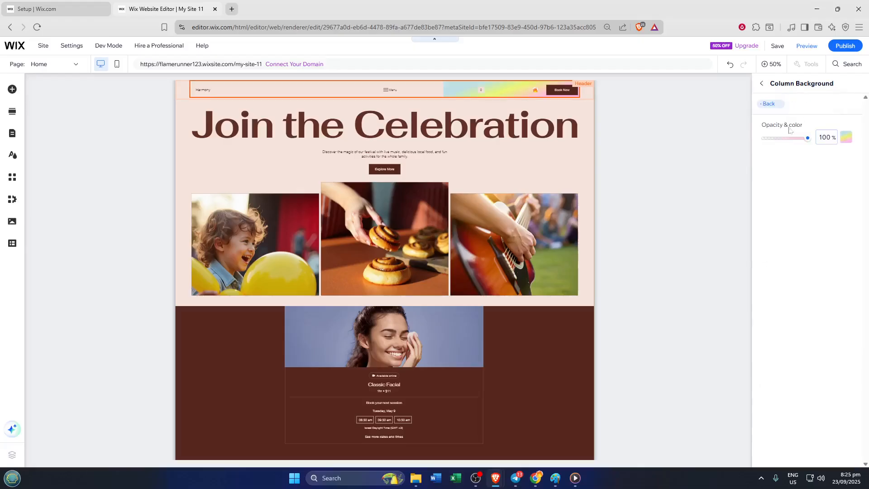
{"action": "left_click_drag", "start_coordinate": [808, 139], "coordinate": [768, 138]}
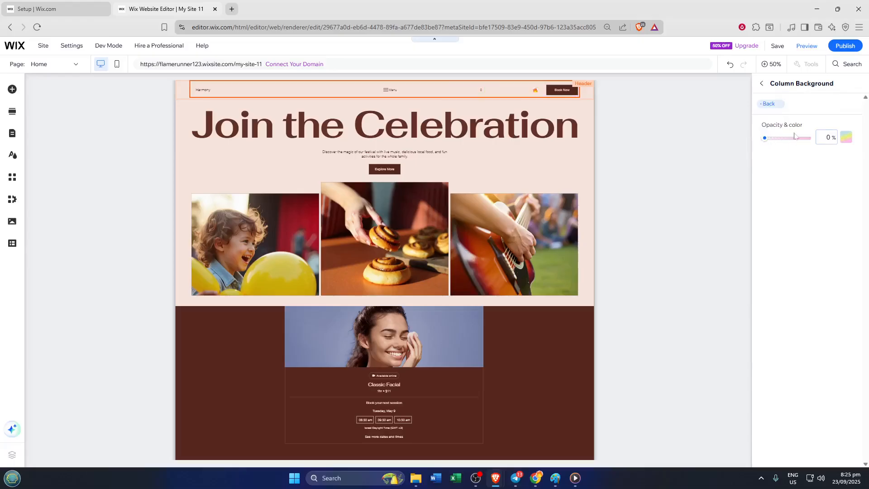
{"action": "left_click", "coordinate": [762, 85]}
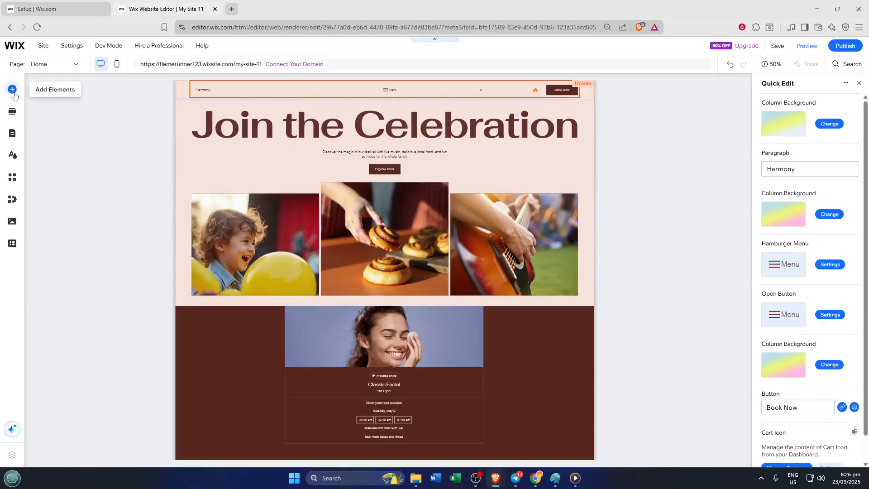
Add the wide orange rectangular container box to the middle of the header.
{"action": "left_click", "coordinate": [14, 95]}
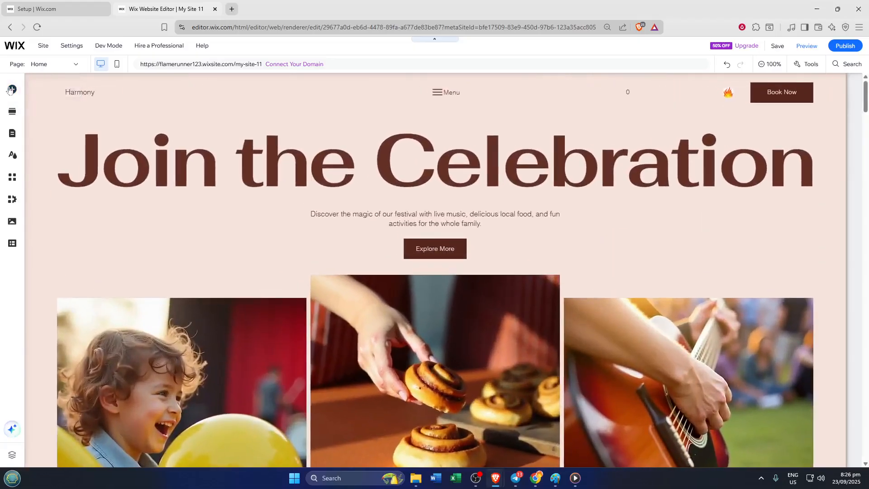
{"action": "left_click", "coordinate": [12, 89]}
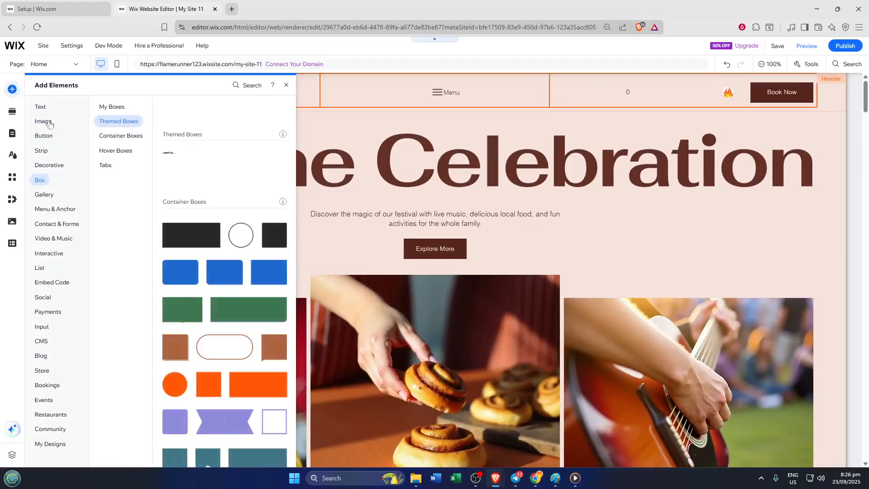
{"action": "left_click", "coordinate": [125, 135]}
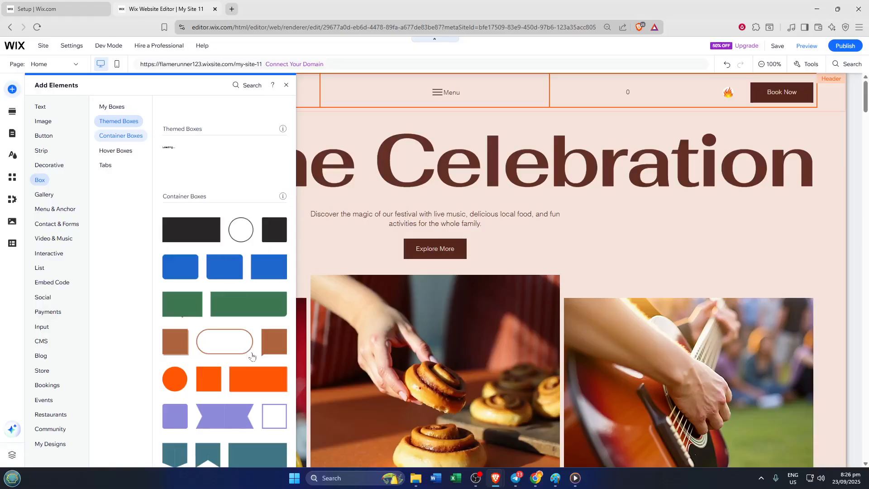
{"action": "scroll", "coordinate": [252, 358], "scroll_direction": "down", "scroll_amount": 2}
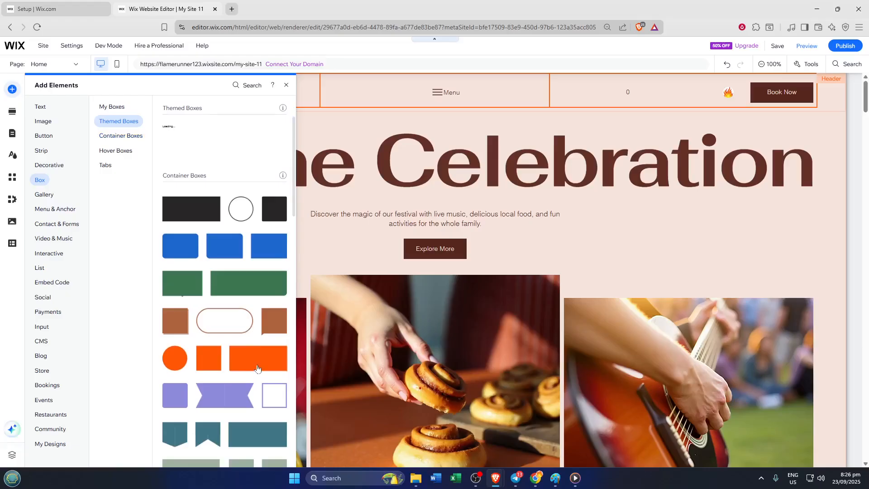
{"action": "left_click_drag", "start_coordinate": [258, 367], "coordinate": [453, 119]}
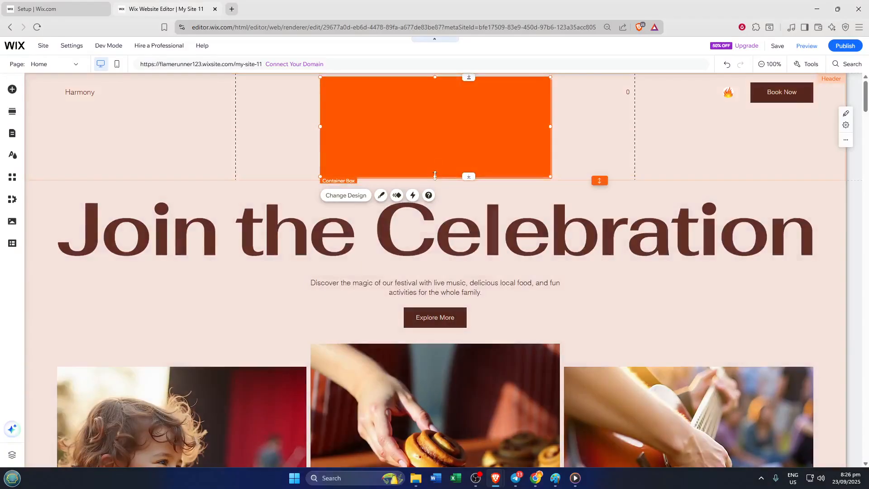
Stretch the orange container box sideways so it spans nearly the full width of the header.
{"action": "left_click_drag", "start_coordinate": [435, 176], "coordinate": [438, 163]}
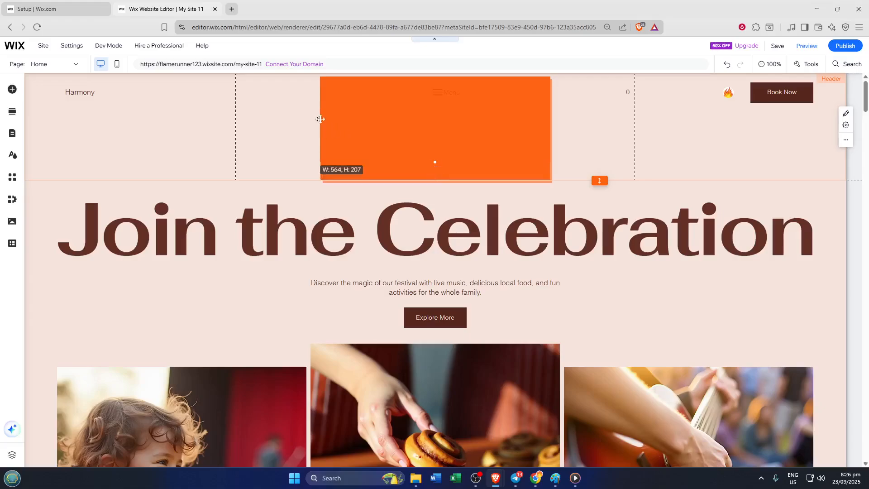
{"action": "left_click", "coordinate": [322, 113]}
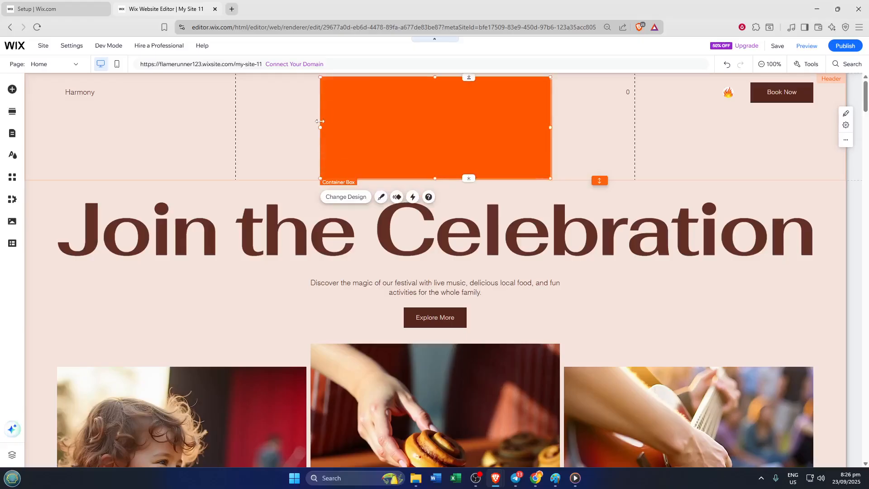
{"action": "left_click_drag", "start_coordinate": [320, 127], "coordinate": [26, 141]}
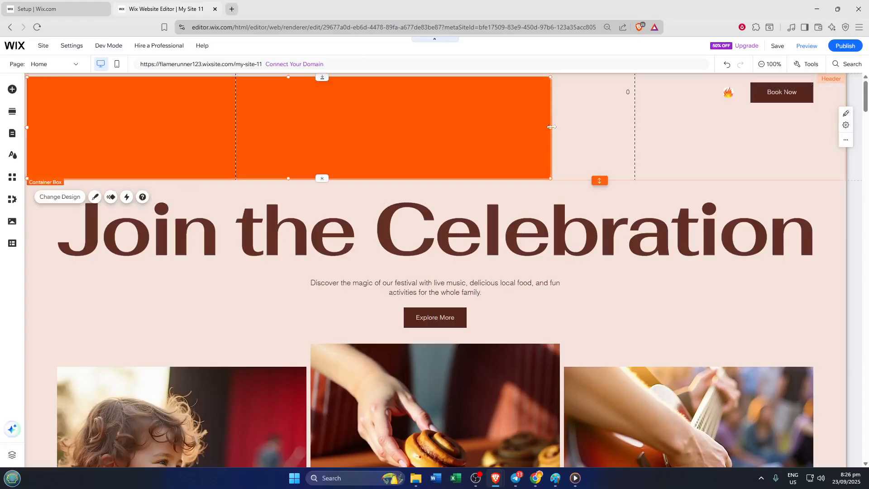
{"action": "left_click_drag", "start_coordinate": [686, 123], "coordinate": [821, 132]}
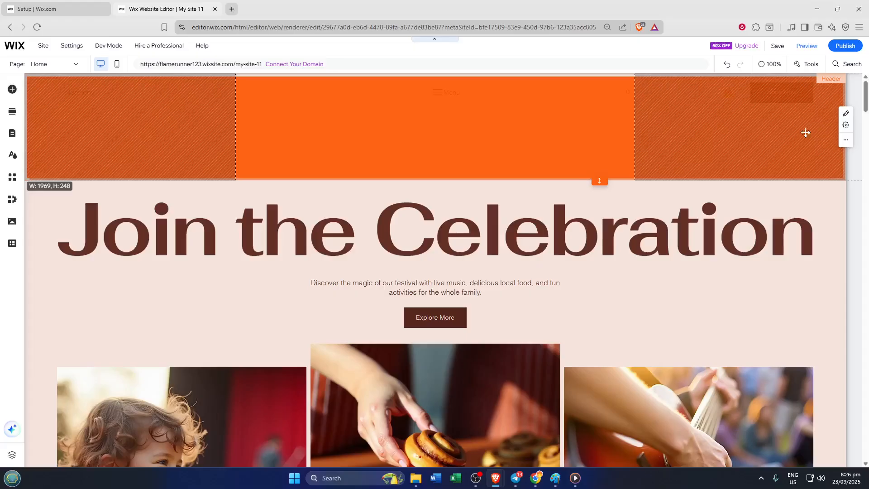
{"action": "left_click", "coordinate": [505, 129]}
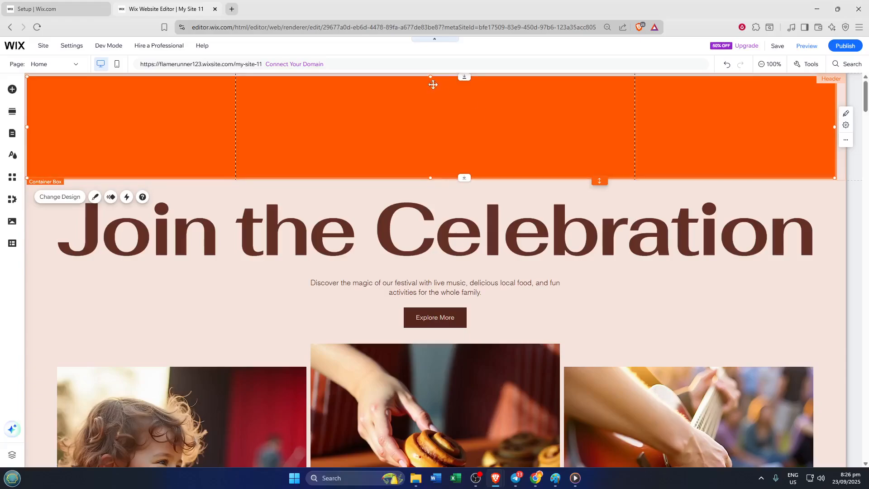
Move the orange container box up flush with the header's upper edge and nudge it slightly left.
{"action": "left_click_drag", "start_coordinate": [433, 84], "coordinate": [432, 78]}
{"action": "key", "text": "Up"}
{"action": "key", "text": "Up"}
{"action": "key", "text": "Up"}
{"action": "key", "text": "Up"}
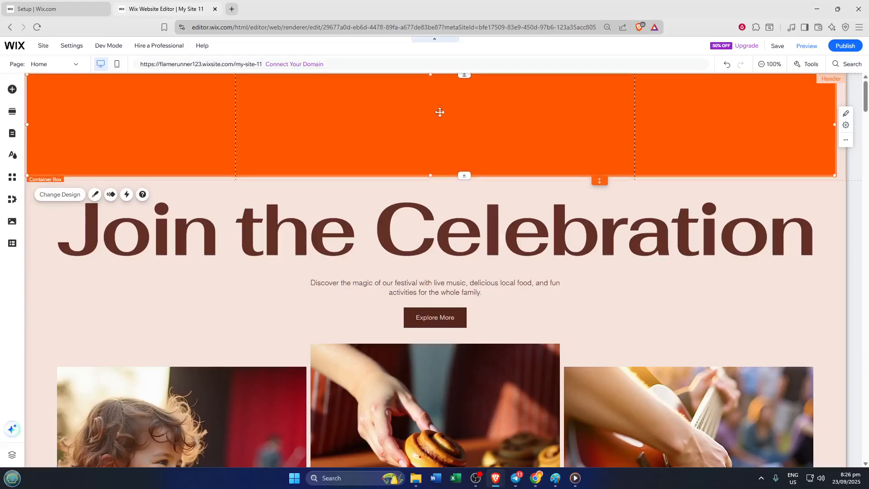
{"action": "key", "text": "Up"}
{"action": "key", "text": "Up"}
{"action": "key", "text": "Left"}
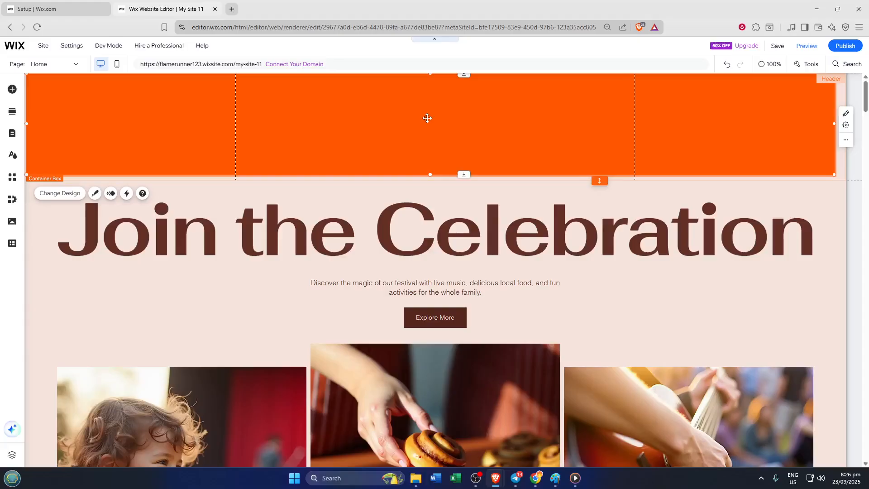
Send the orange container box to the back, behind the header's text, menu, cart and button.
{"action": "right_click", "coordinate": [456, 115]}
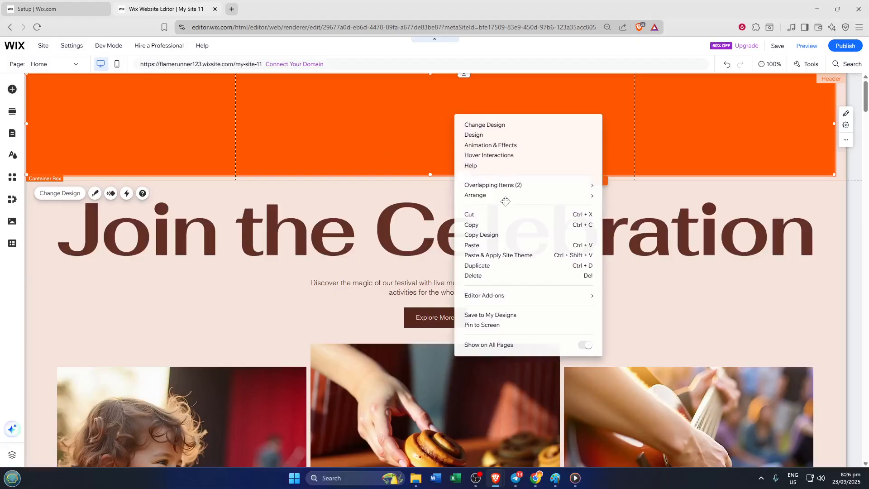
{"action": "mouse_move", "coordinate": [511, 194]}
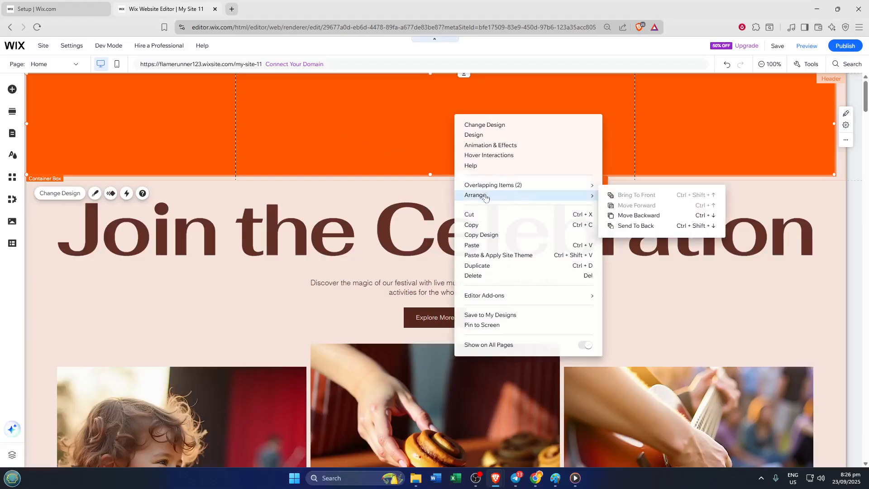
{"action": "left_click", "coordinate": [630, 230]}
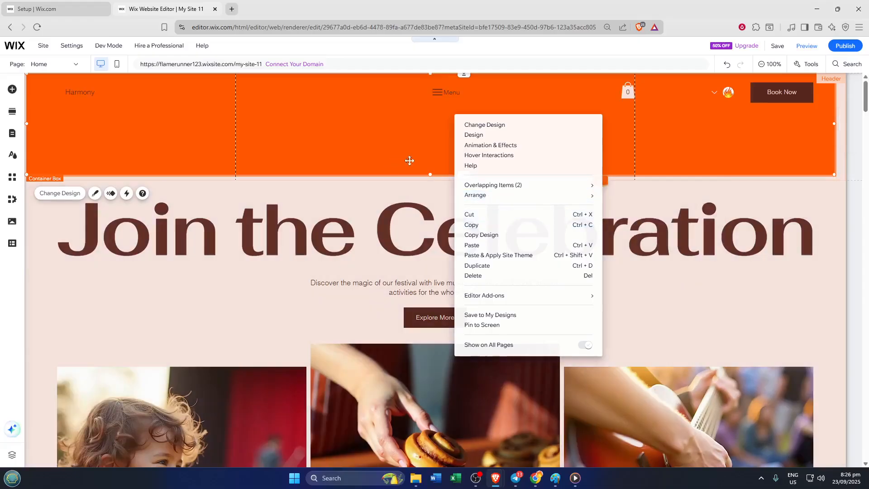
{"action": "left_click", "coordinate": [410, 161]}
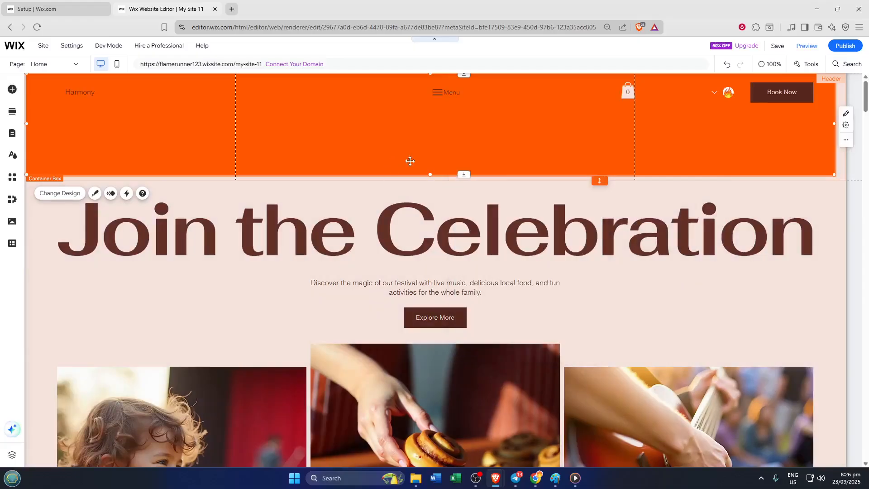
Reduce the header's height to the lower edge of the orange container box.
{"action": "left_click", "coordinate": [446, 180]}
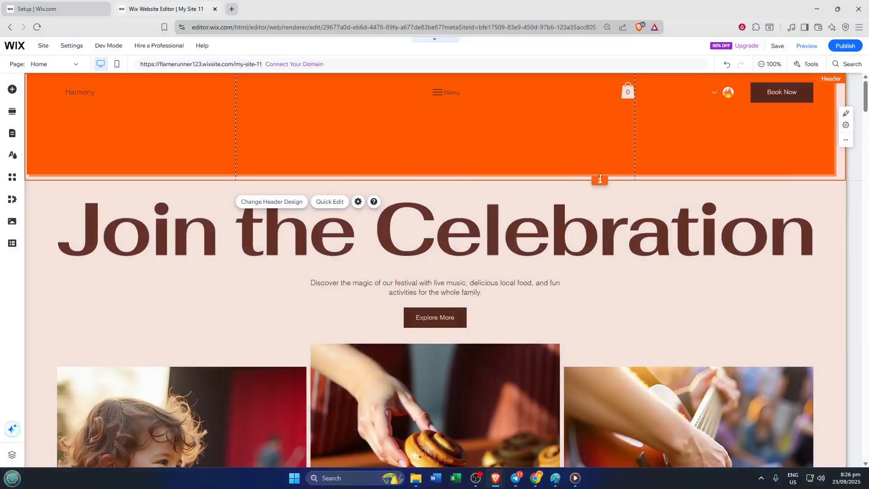
{"action": "left_click_drag", "start_coordinate": [600, 178], "coordinate": [600, 172]}
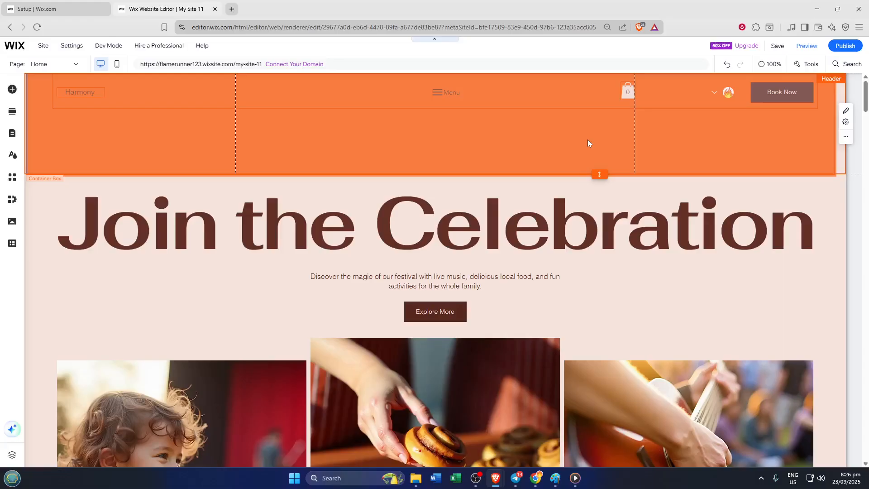
{"action": "left_click", "coordinate": [641, 164]}
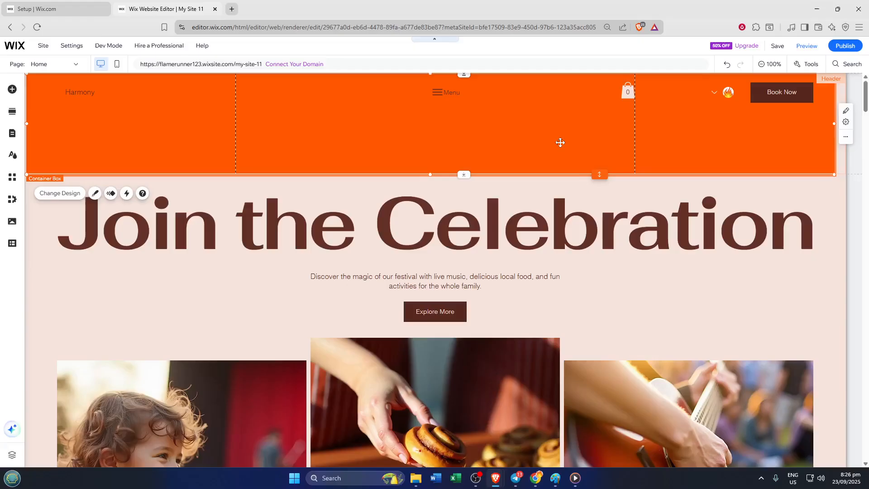
{"action": "left_click", "coordinate": [601, 169]}
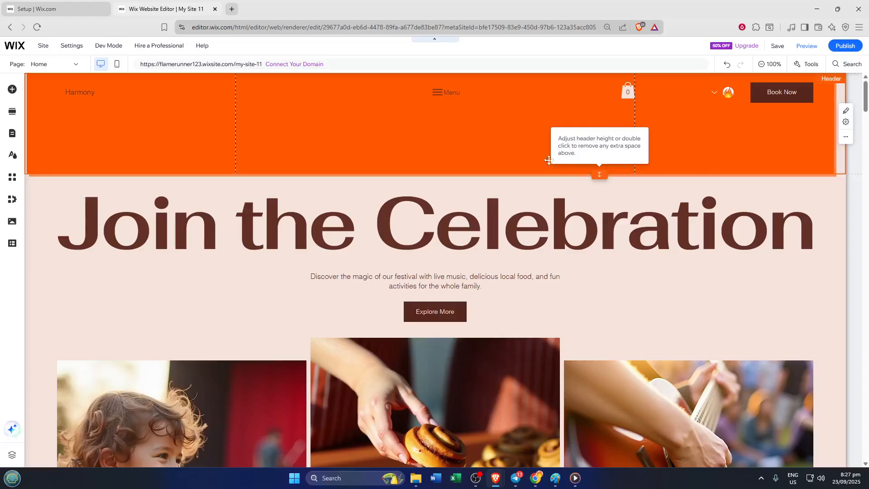
{"action": "left_click", "coordinate": [515, 147]}
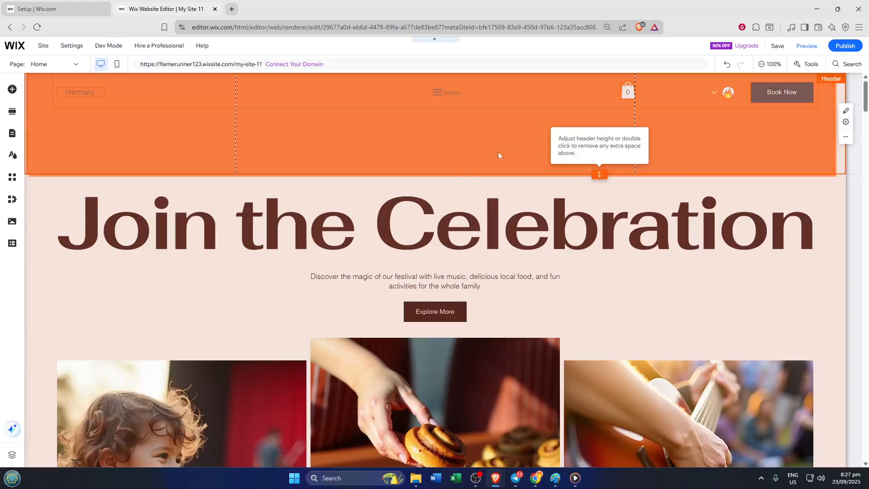
Shorten the orange container box to a slim bar just behind the menu row and select the header.
{"action": "left_click", "coordinate": [498, 151]}
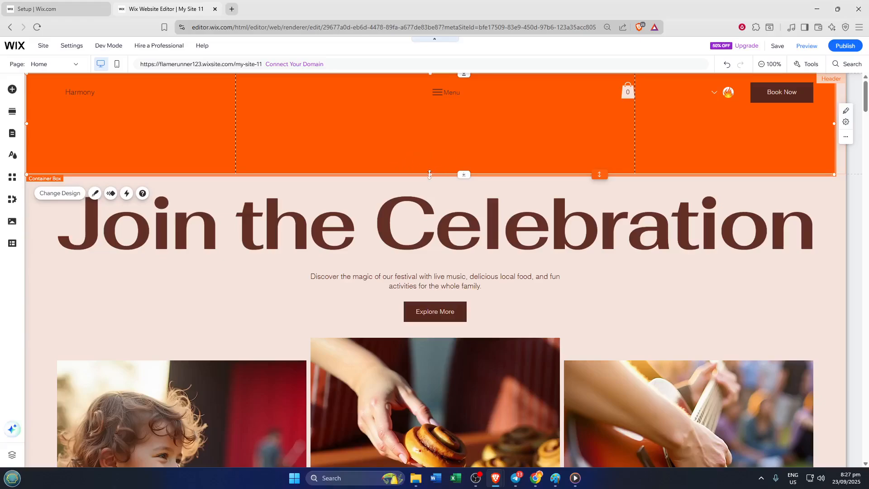
{"action": "left_click_drag", "start_coordinate": [429, 169], "coordinate": [434, 110]}
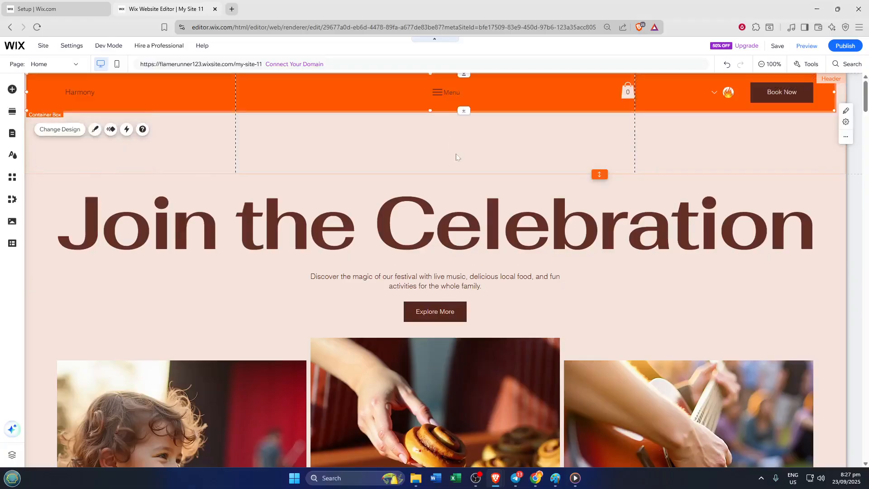
{"action": "left_click", "coordinate": [457, 157]}
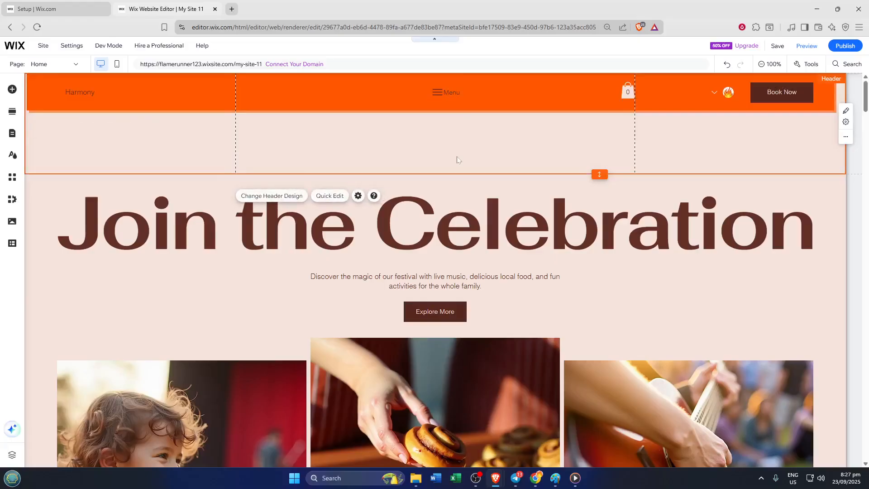